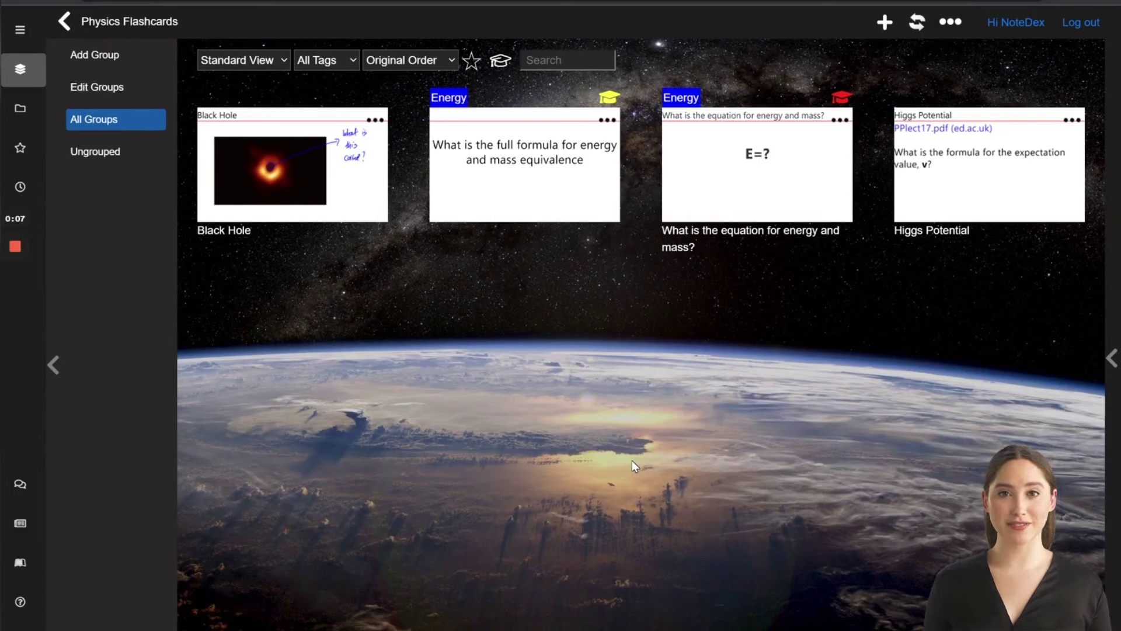
left_click(348, 198)
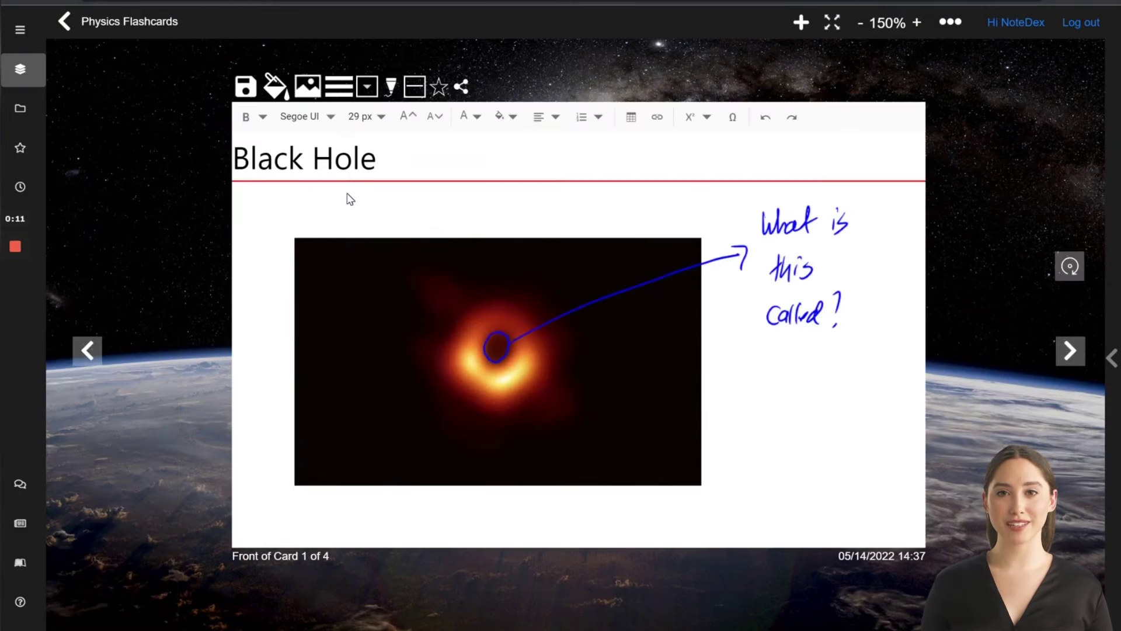
left_click(1058, 272)
left_click(1058, 272)
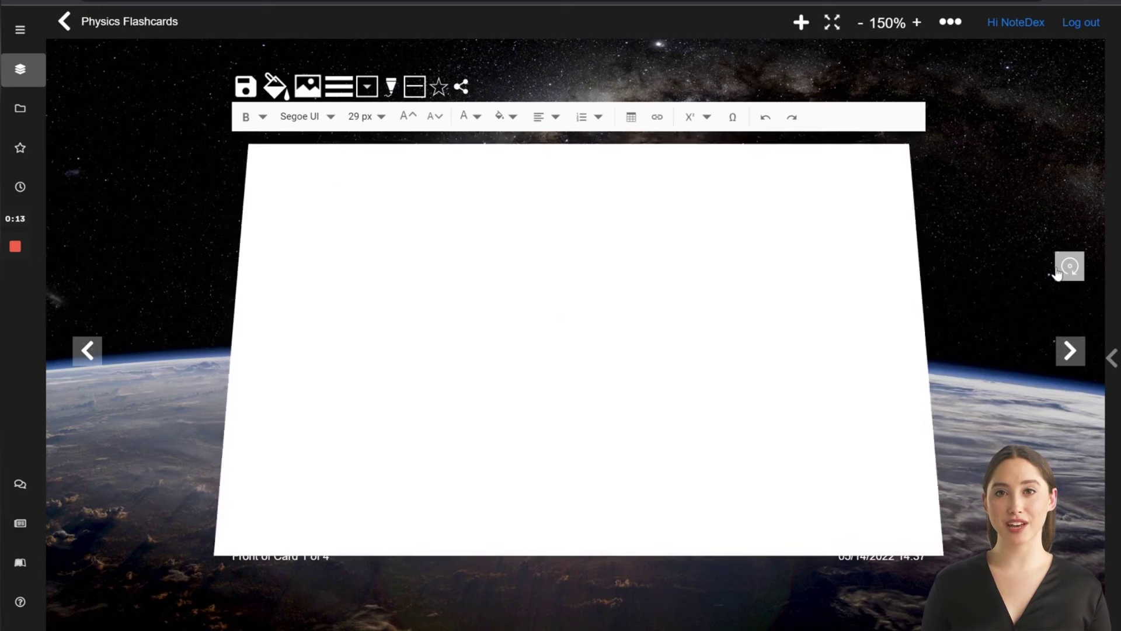
left_click(64, 22)
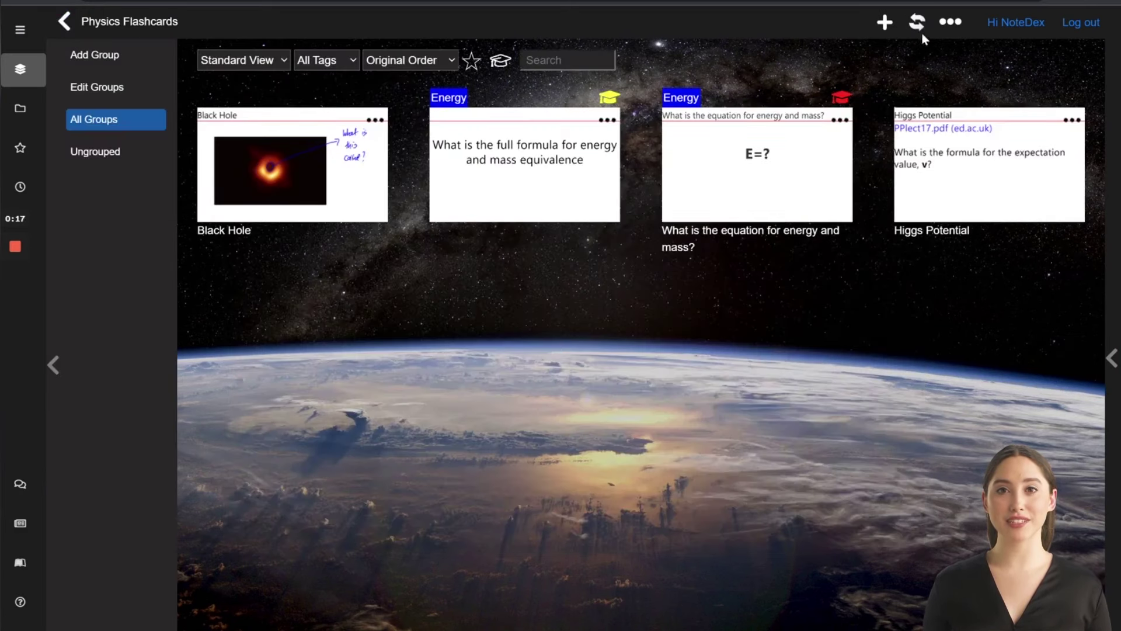
Step: Export the four Physics cards via Save as PDF using Both Sides per Page - Portrait and Both Sides
left_click(953, 23)
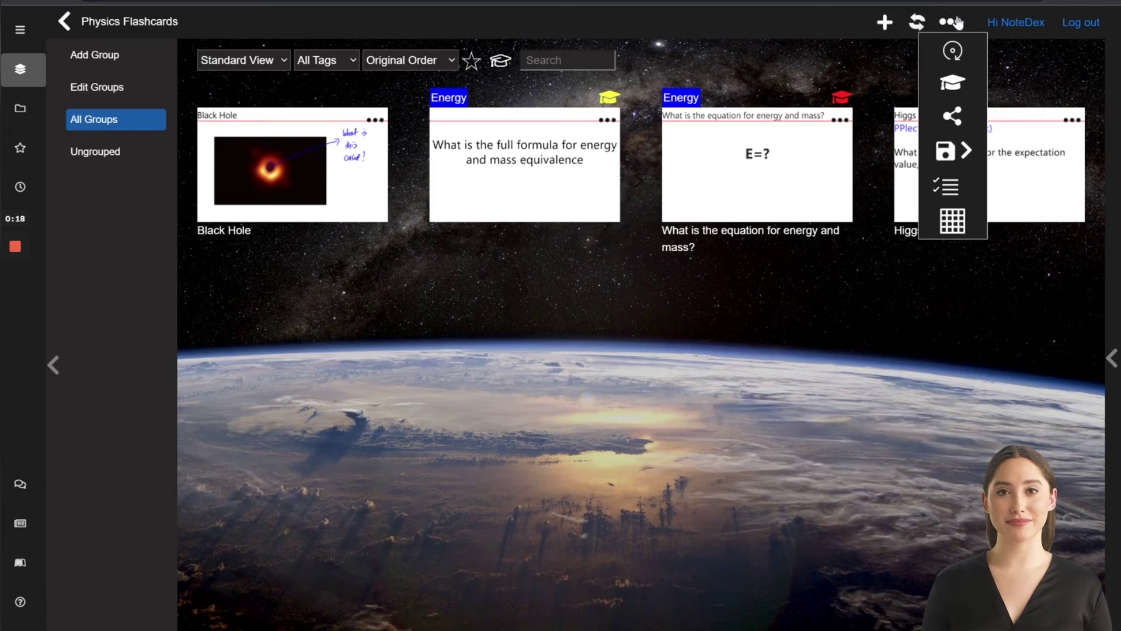
left_click(952, 149)
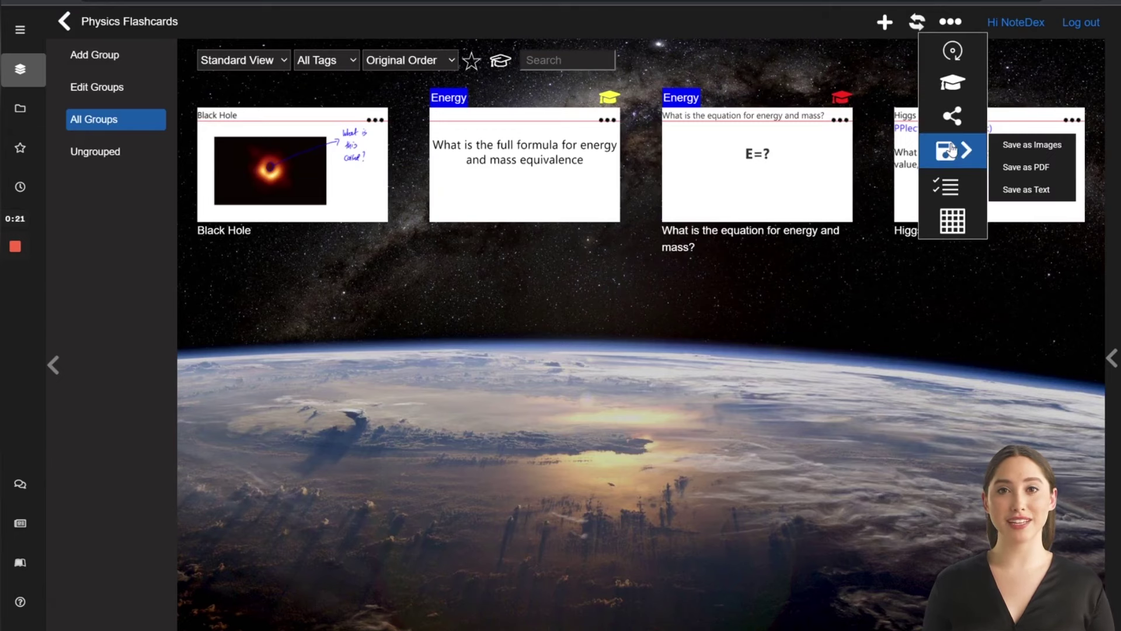
left_click(1026, 167)
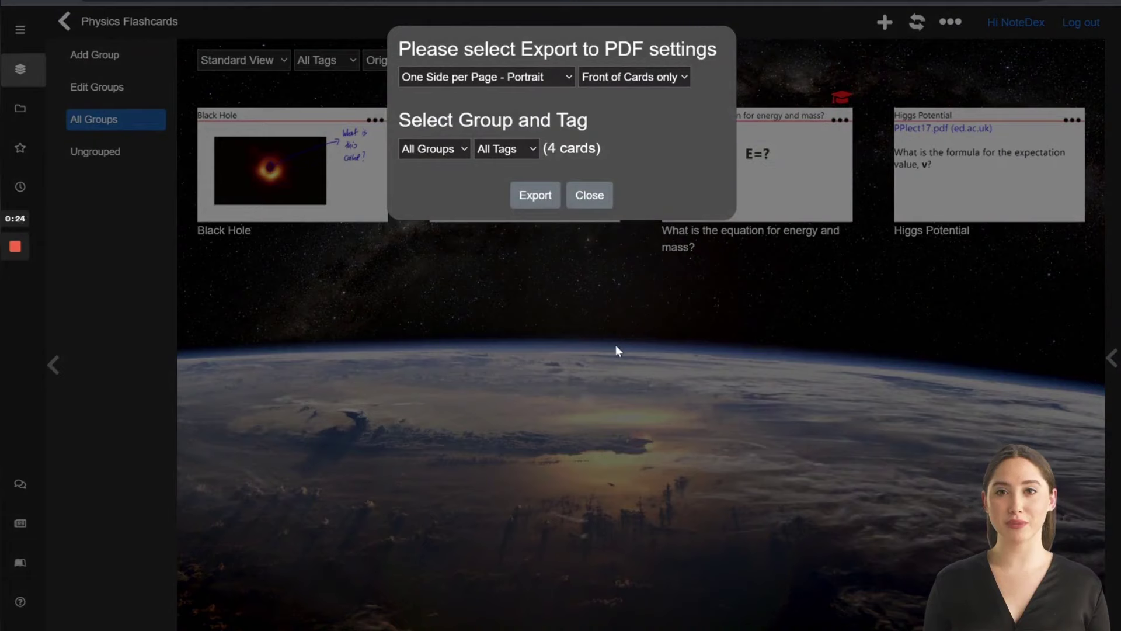
left_click(556, 77)
left_click(552, 108)
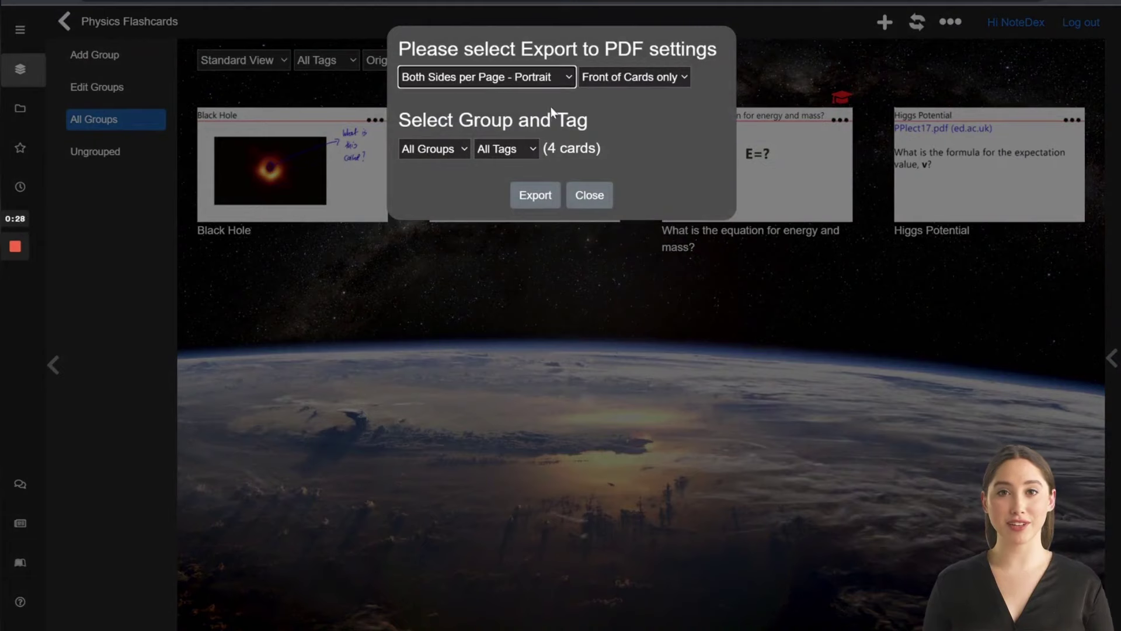
left_click(615, 79)
left_click(622, 124)
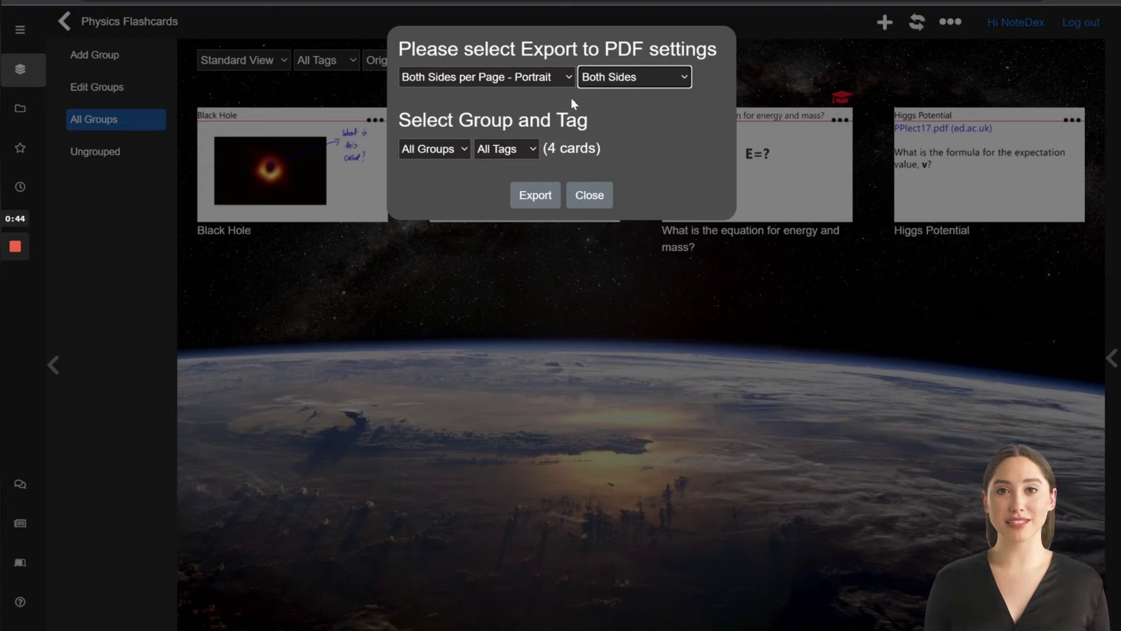
left_click(532, 195)
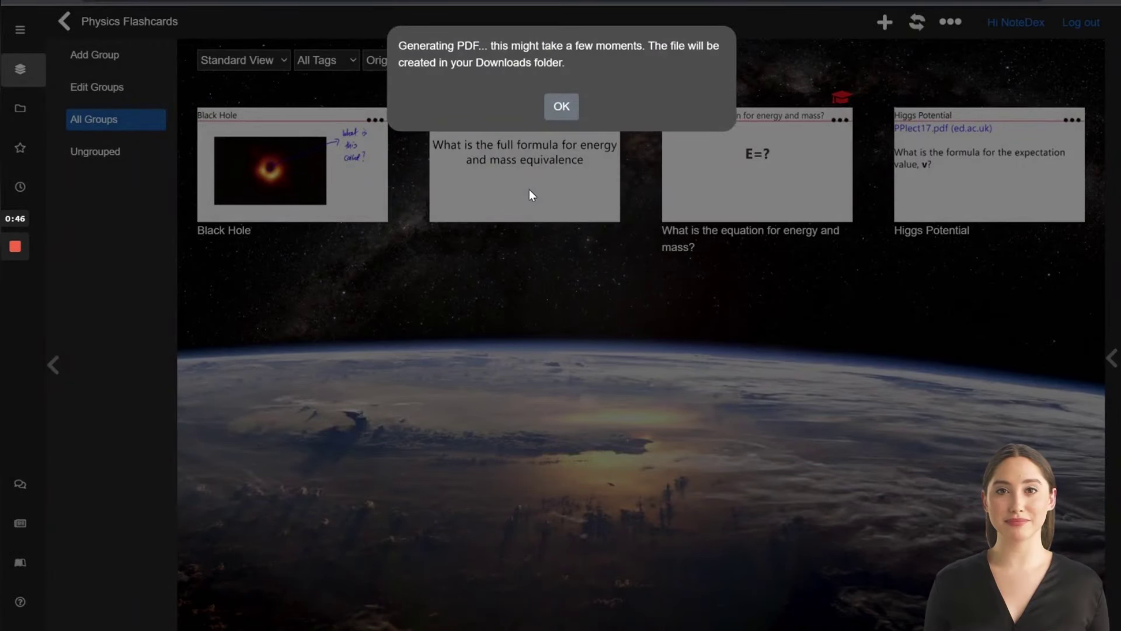
left_click(547, 114)
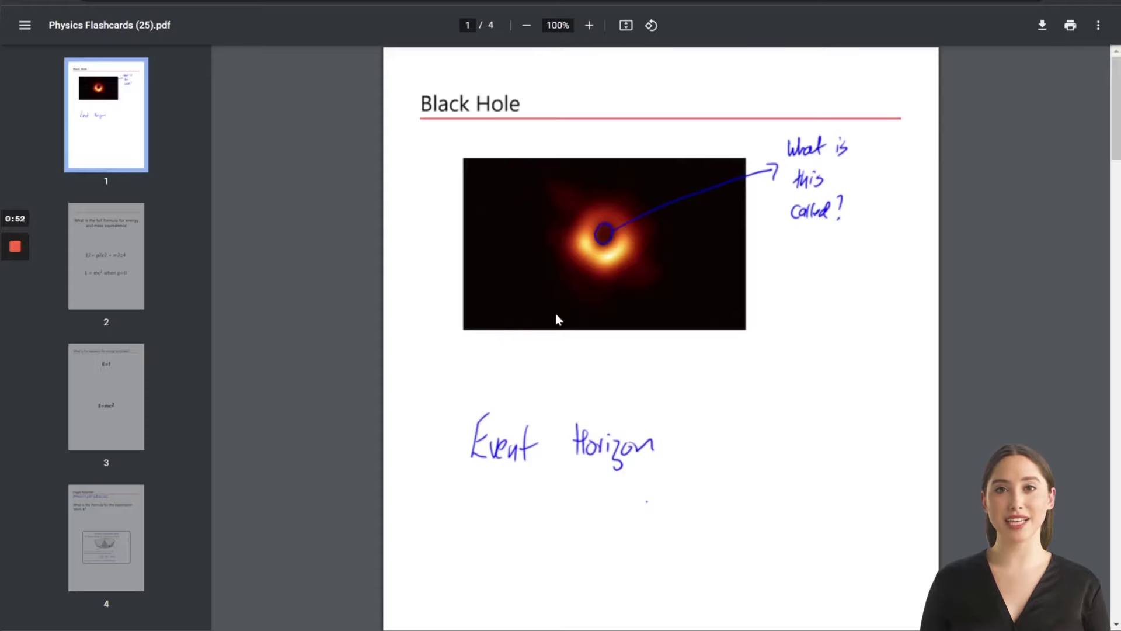
left_click(101, 256)
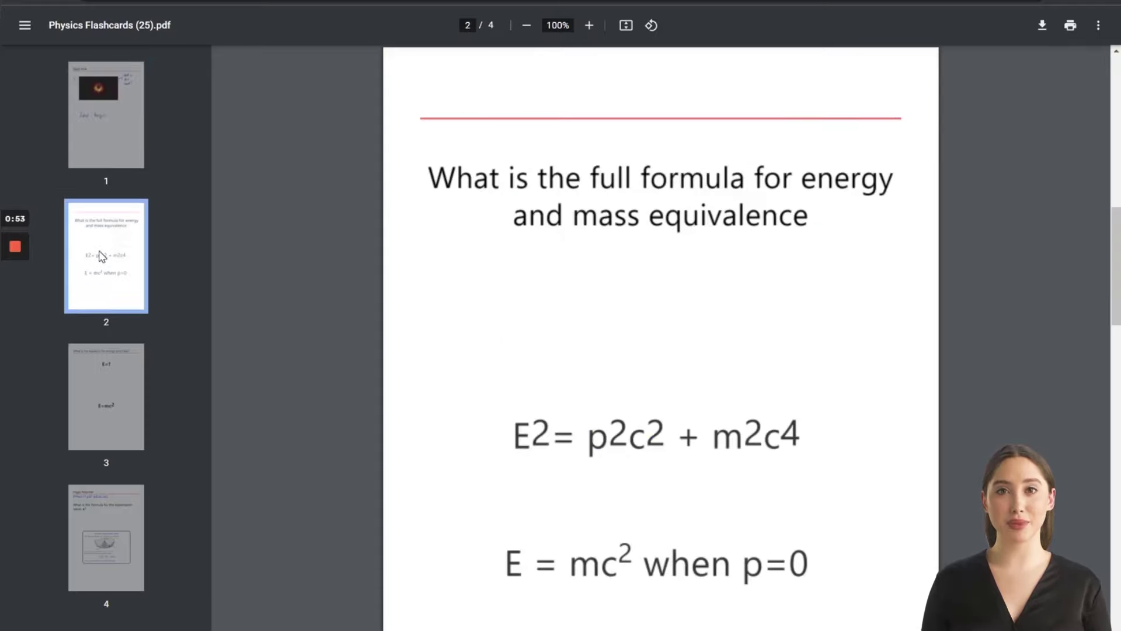
left_click(114, 428)
left_click(104, 534)
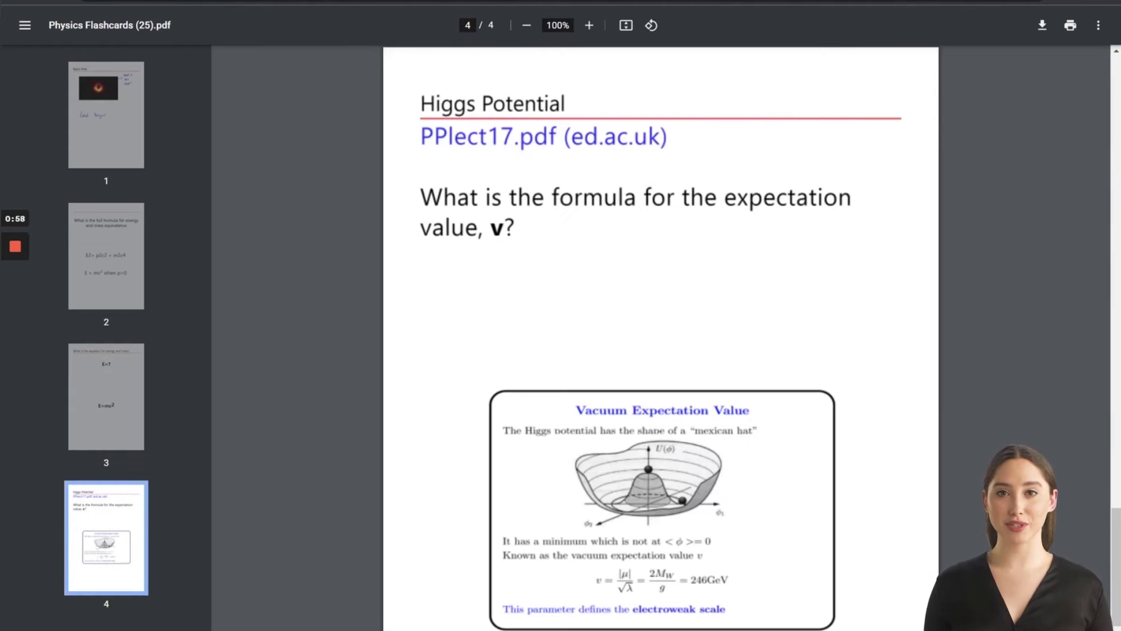
key("ctrl+w")
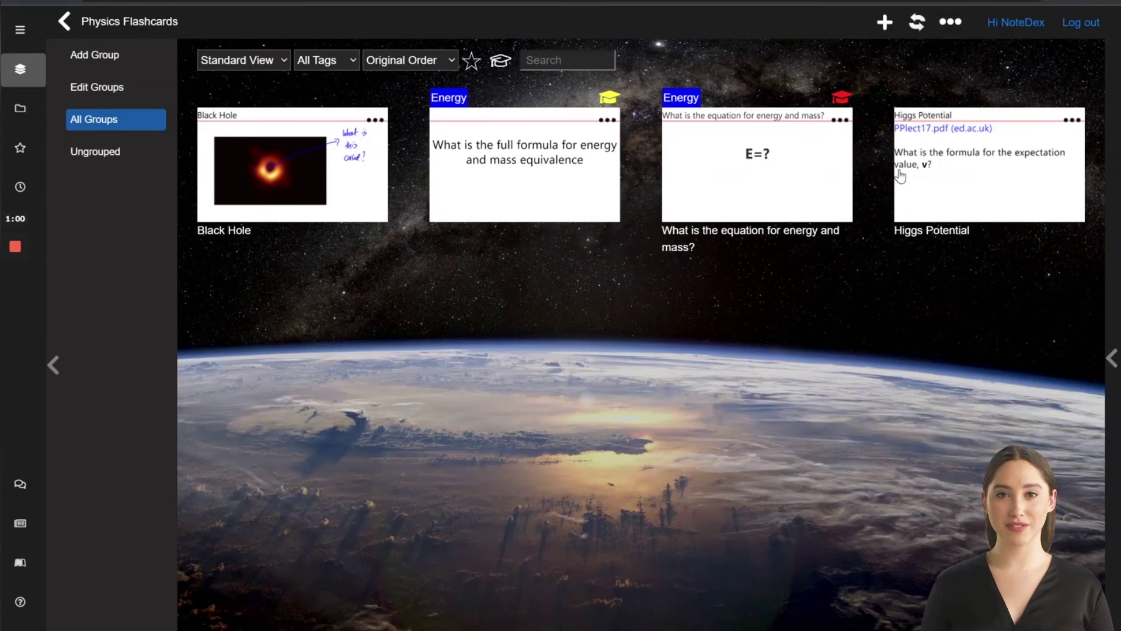
Step: Reopen the Save as PDF export settings with Both Sides still selected
left_click(961, 29)
mouse_move(955, 150)
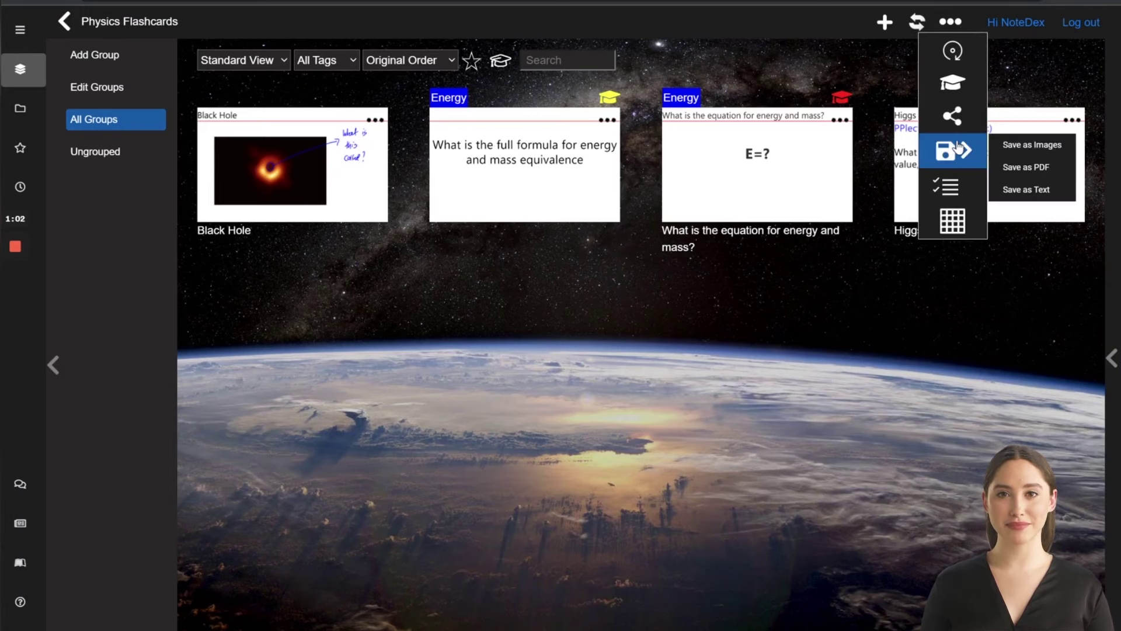
left_click(1005, 166)
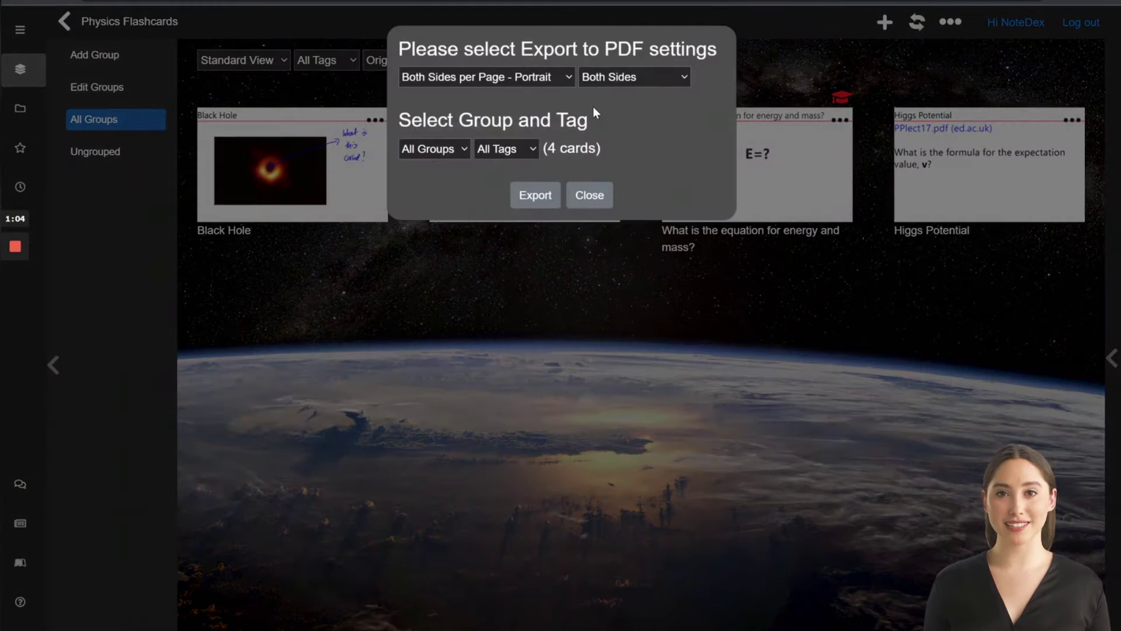
left_click(531, 76)
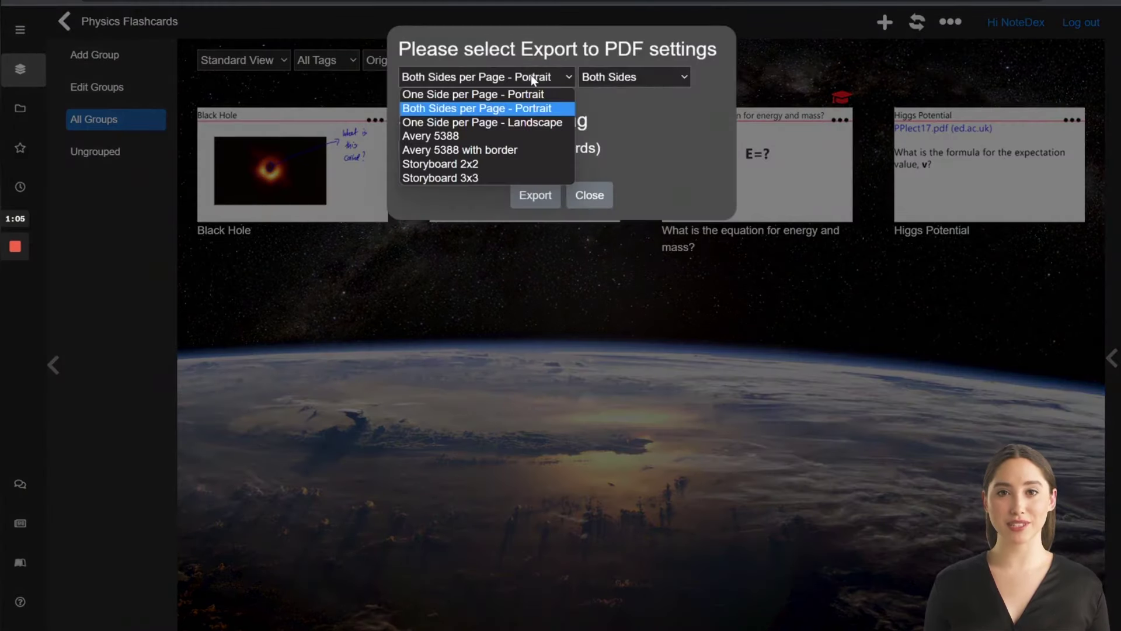
left_click(502, 122)
left_click(633, 82)
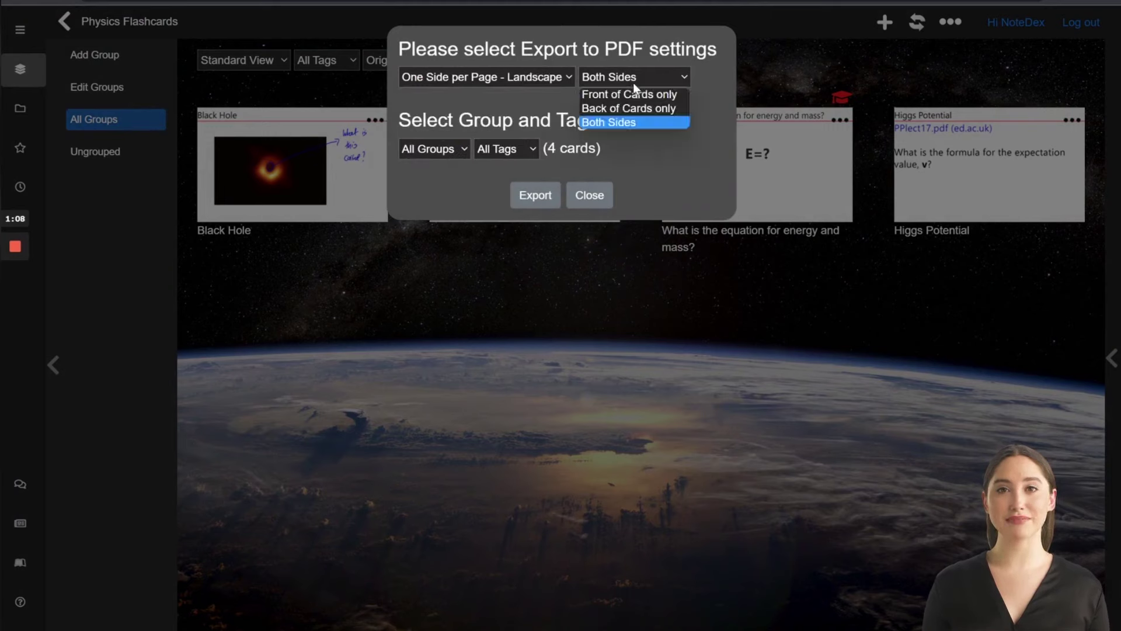
left_click(628, 123)
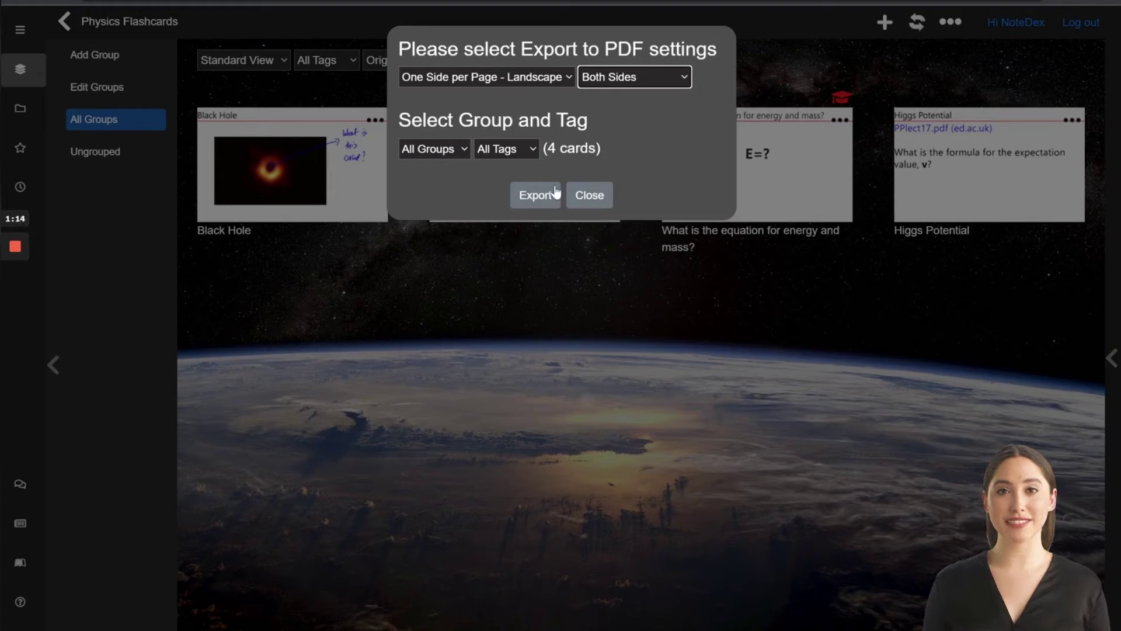
Step: Choose the Avery 5388 with border layout, keep both sides, and export the deck
left_click(540, 85)
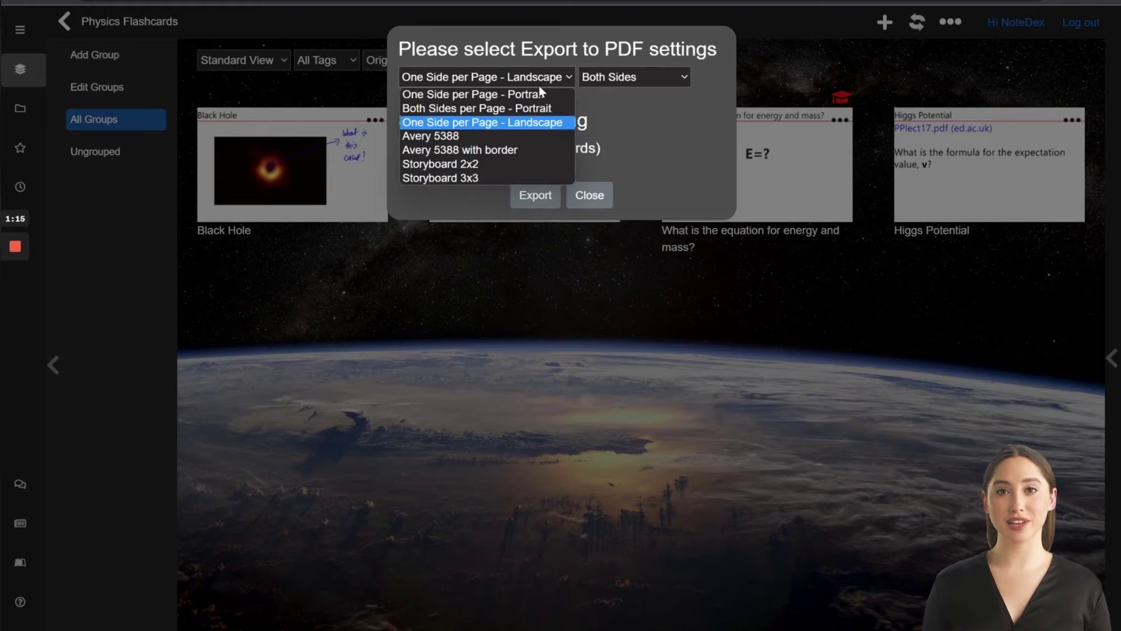
left_click(514, 149)
left_click(632, 79)
left_click(633, 79)
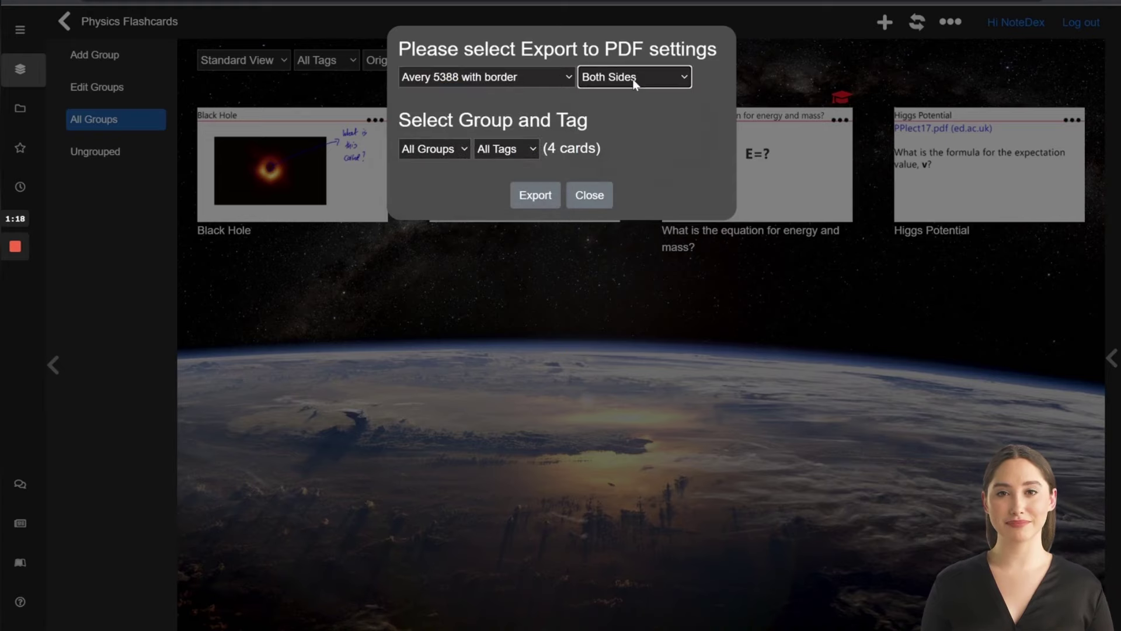
left_click(534, 197)
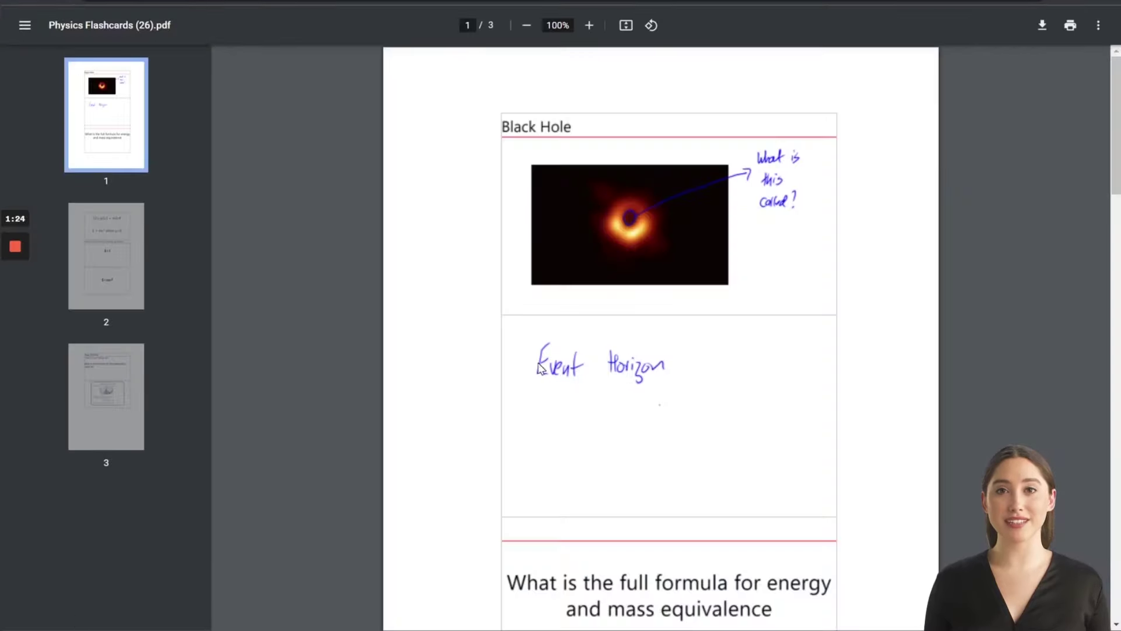
Step: Scroll through the pages of Physics Flashcards (26).pdf, then close its tab to return to NoteDex
scroll(635, 381, "down", 2)
scroll(635, 381, "down", 10)
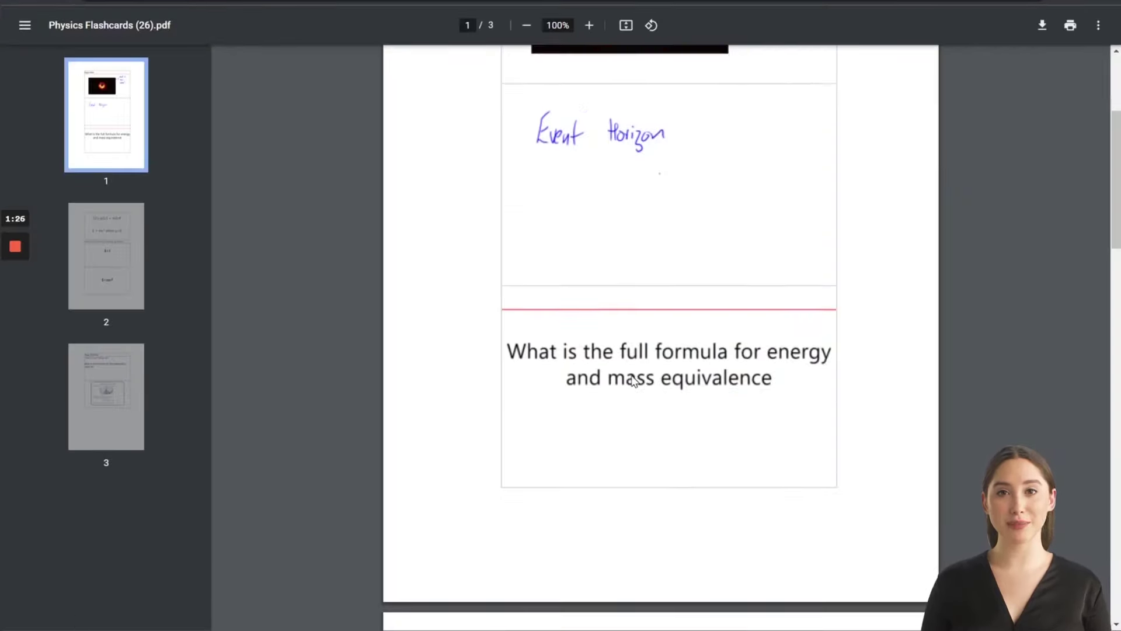
scroll(635, 381, "down", 8)
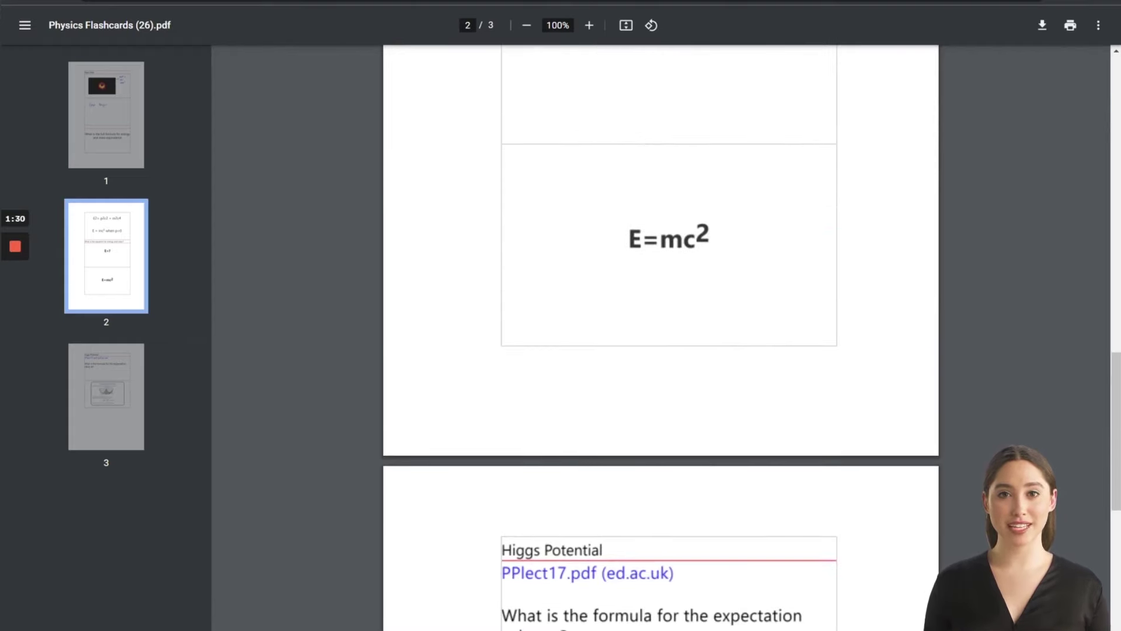
key("ctrl+w")
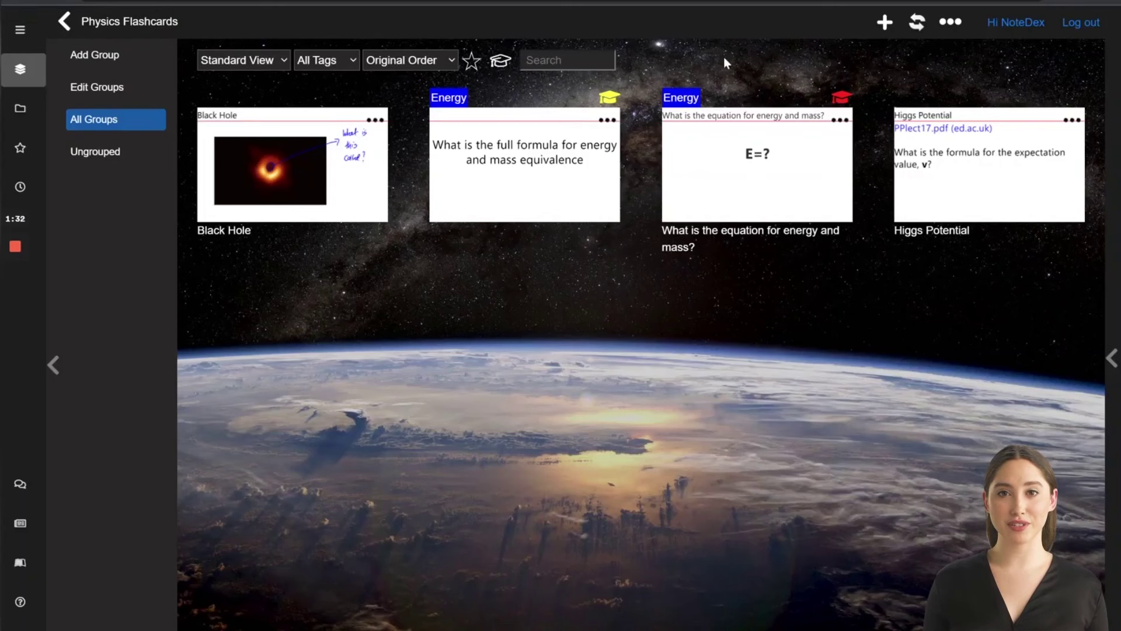
Step: Export the Physics Flashcards deck as a Storyboard 2x2 PDF and dismiss the generation notice
left_click(950, 24)
left_click(952, 150)
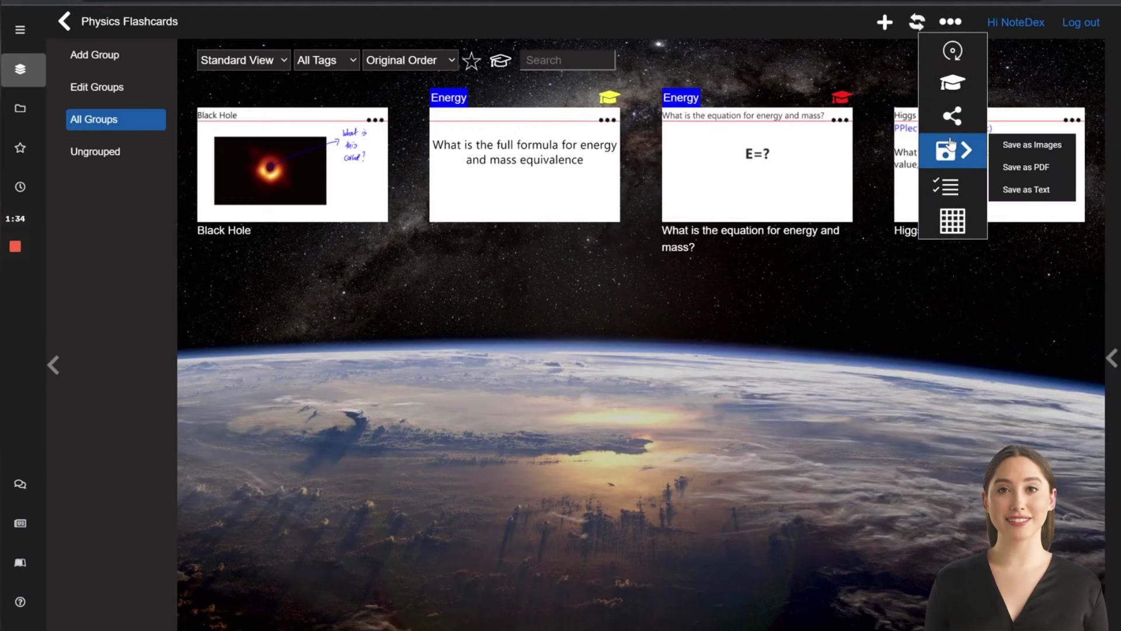
left_click(487, 76)
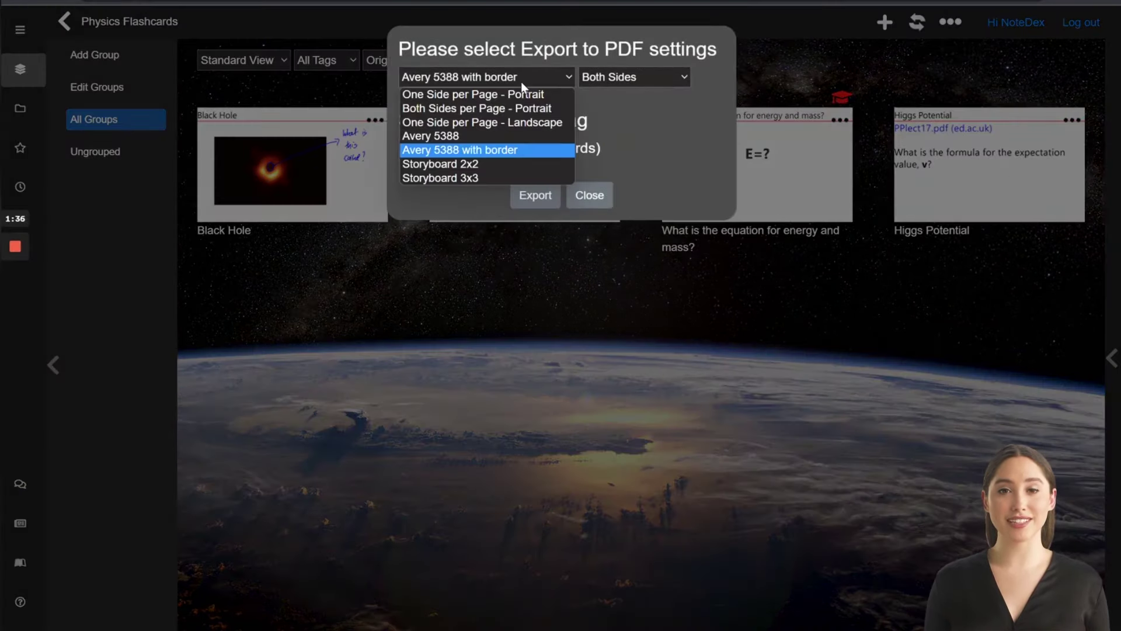
left_click(480, 153)
left_click(527, 193)
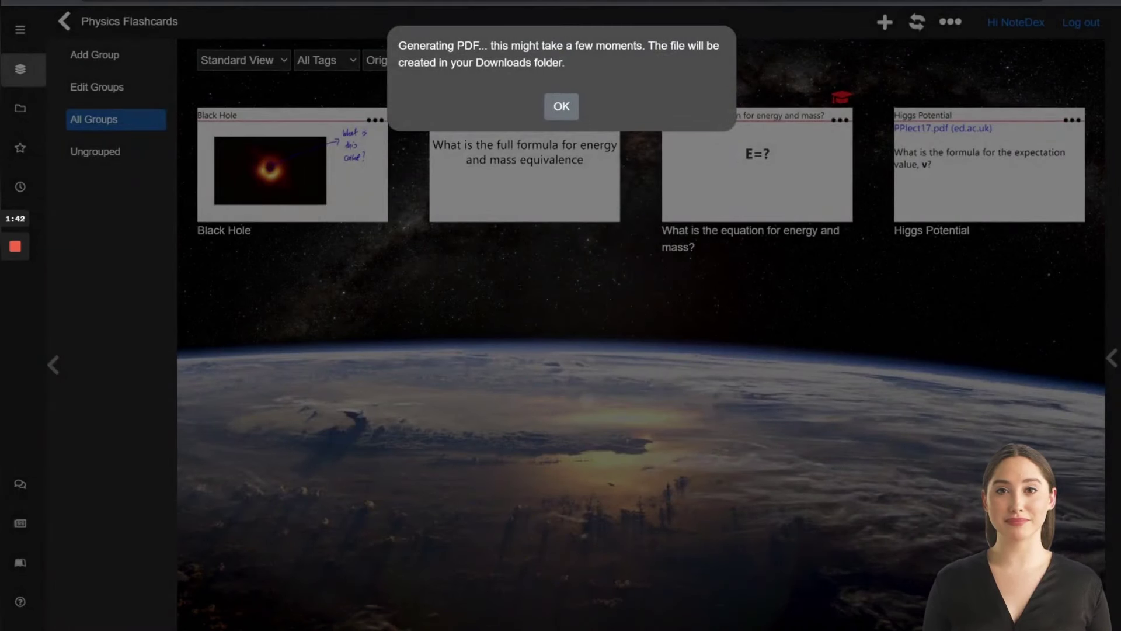
left_click(561, 107)
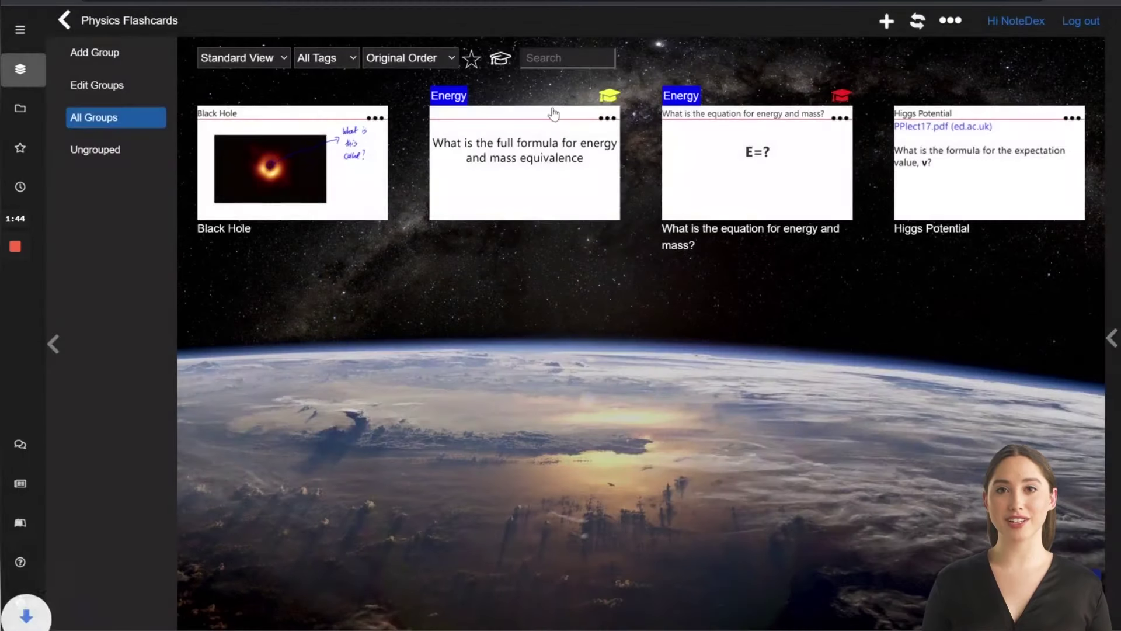
Step: Open Physics Flashcards (27).pdf and check page 2 answers, then page 1 card fronts
left_click(20, 605)
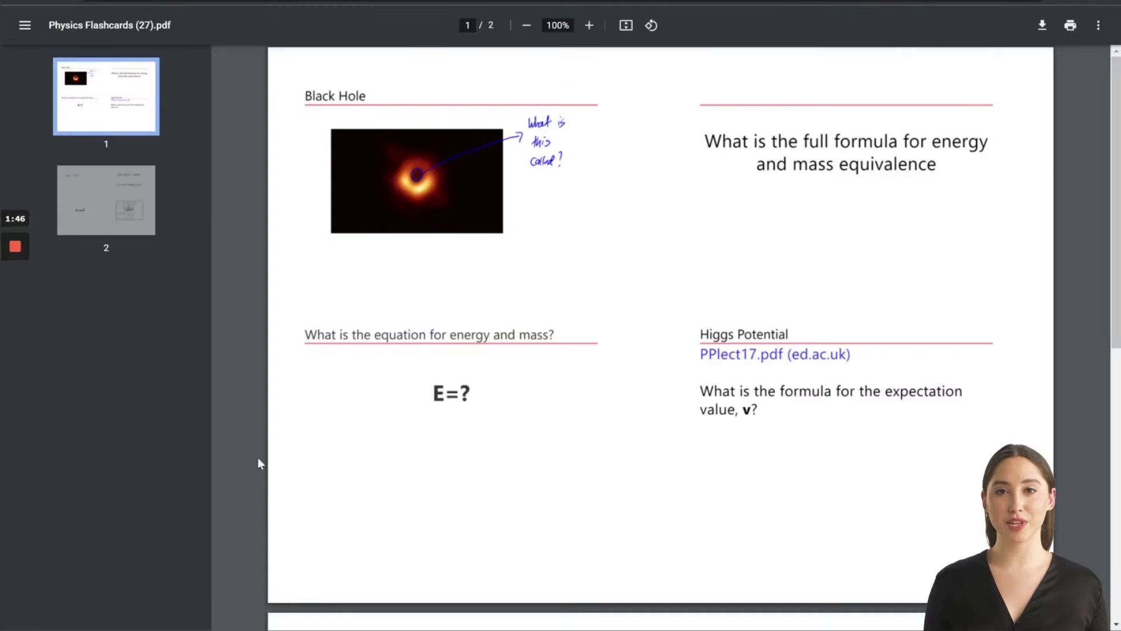
left_click(96, 202)
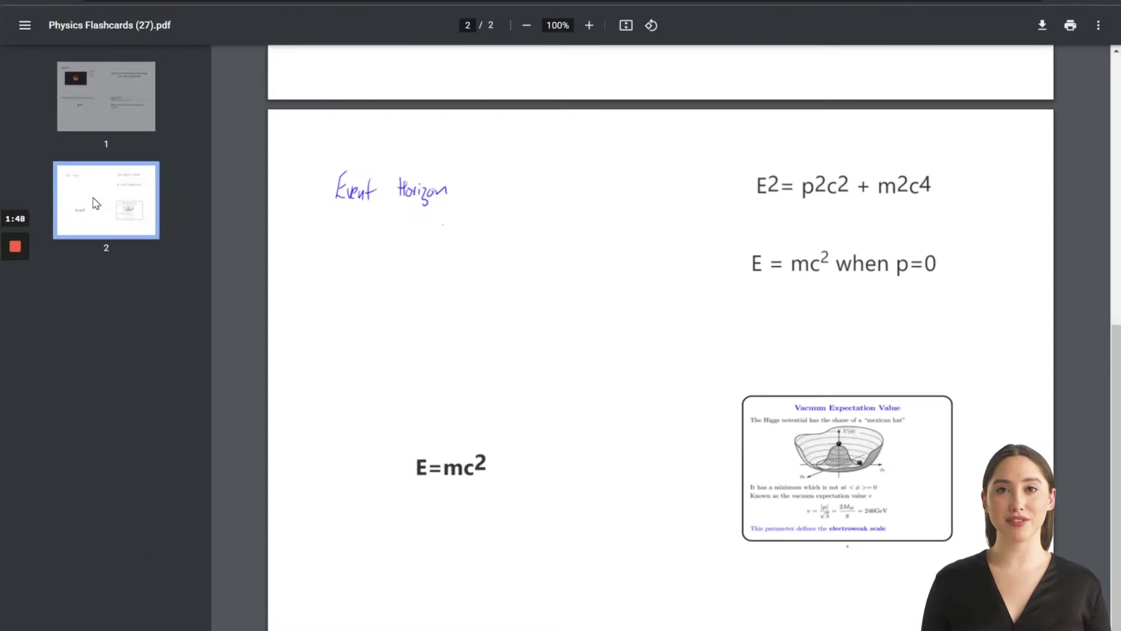
left_click(95, 98)
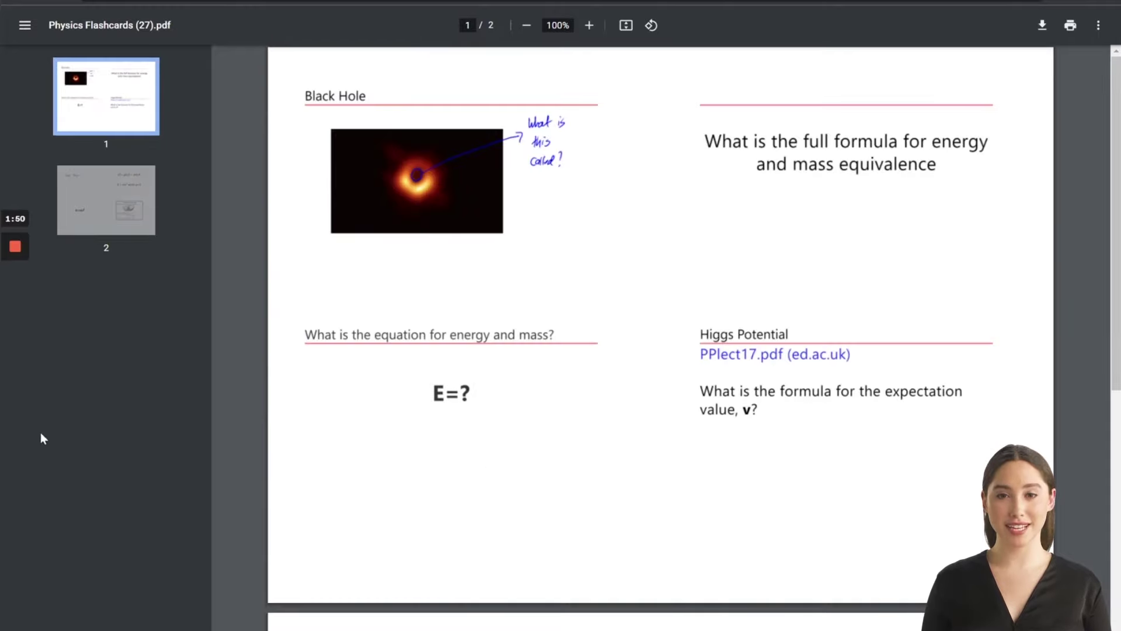
mouse_move(15, 248)
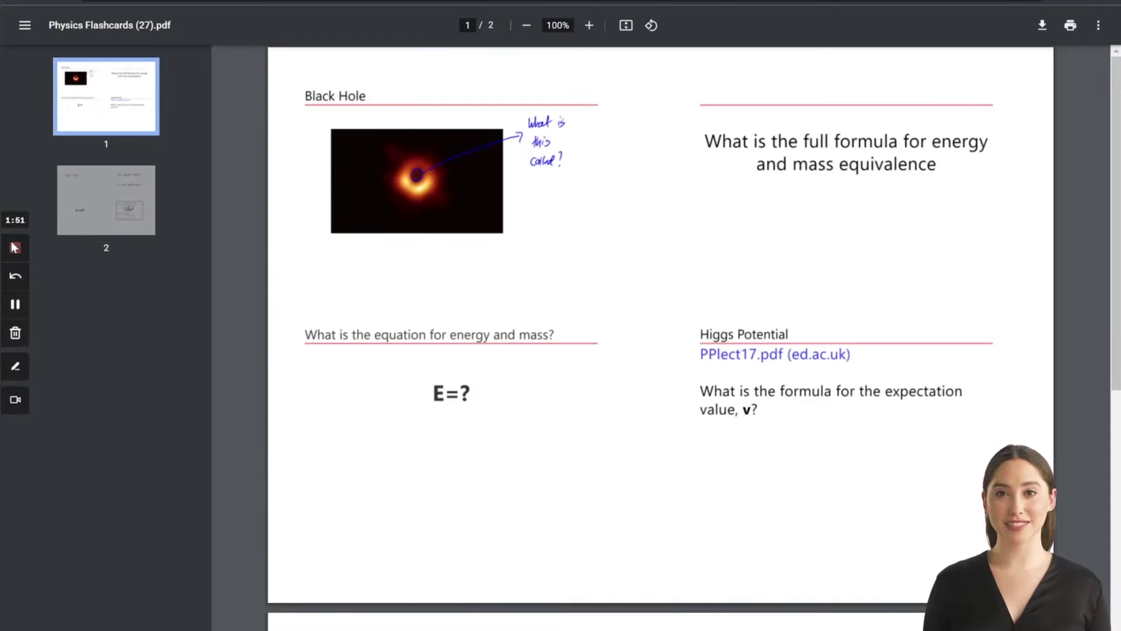